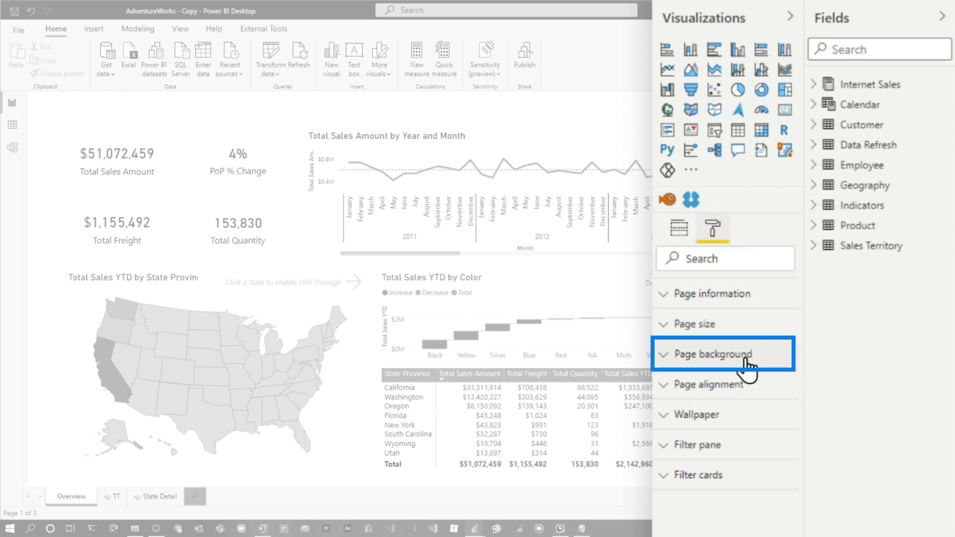
Add GIAC Background.png as the Overview page background image with Image Fit set to Fit
{"action": "left_click", "coordinate": [748, 362]}
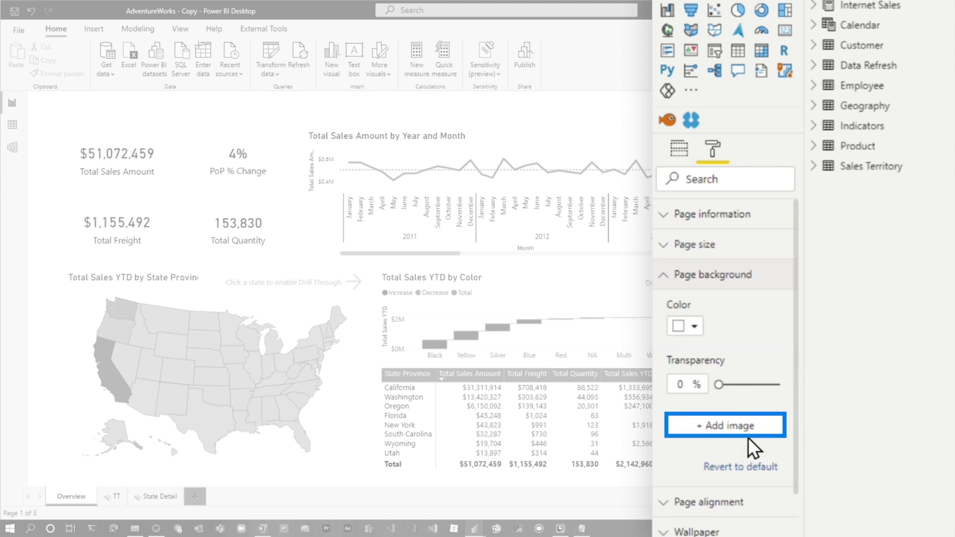
{"action": "left_click", "coordinate": [739, 427]}
{"action": "double_click", "coordinate": [150, 107]}
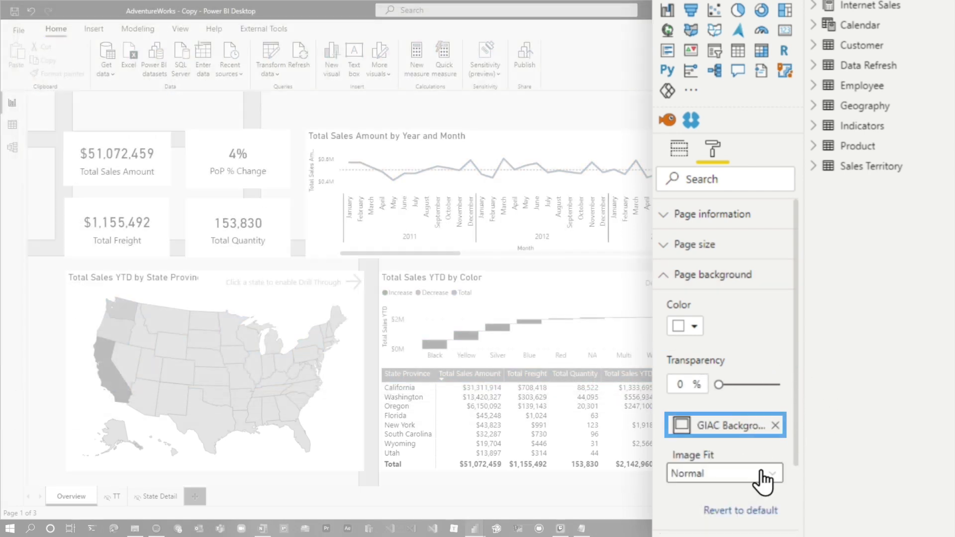
{"action": "left_click", "coordinate": [766, 479]}
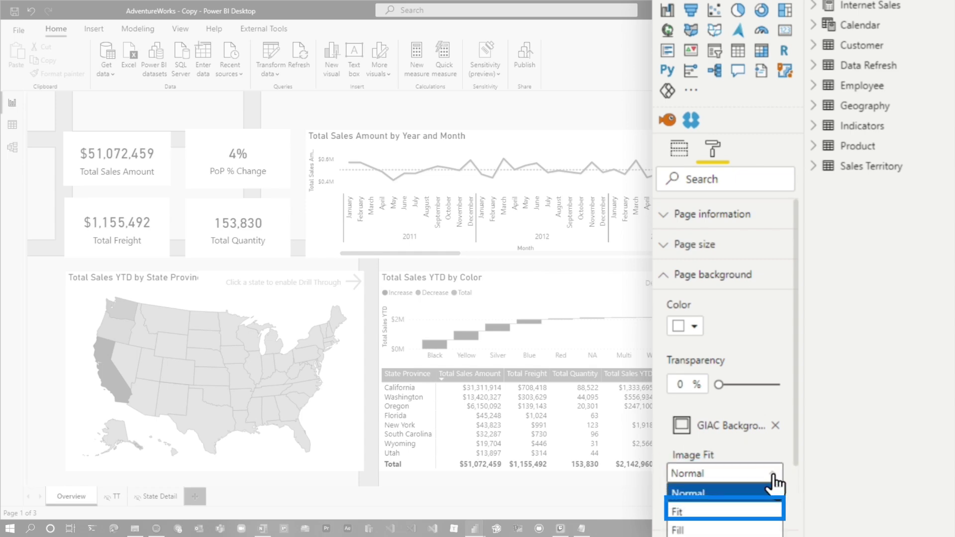
{"action": "left_click", "coordinate": [715, 513]}
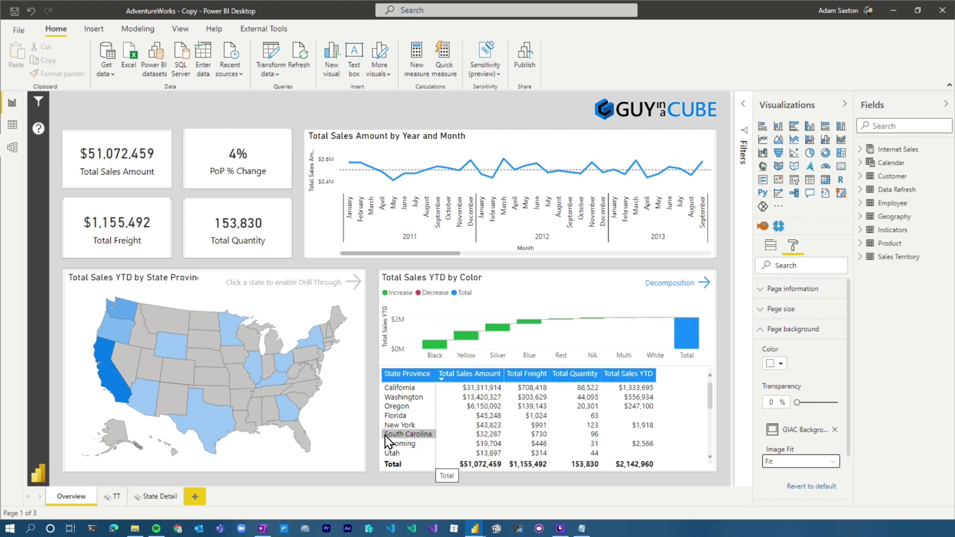
Import the GuyInACube.json custom theme through Browse for themes and close the success message
{"action": "left_click", "coordinate": [191, 34]}
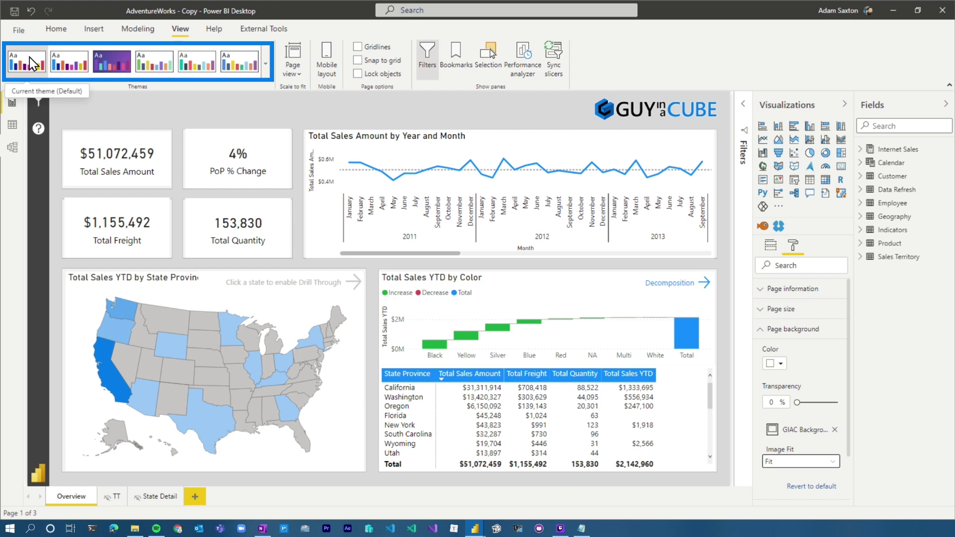
{"action": "left_click", "coordinate": [266, 64]}
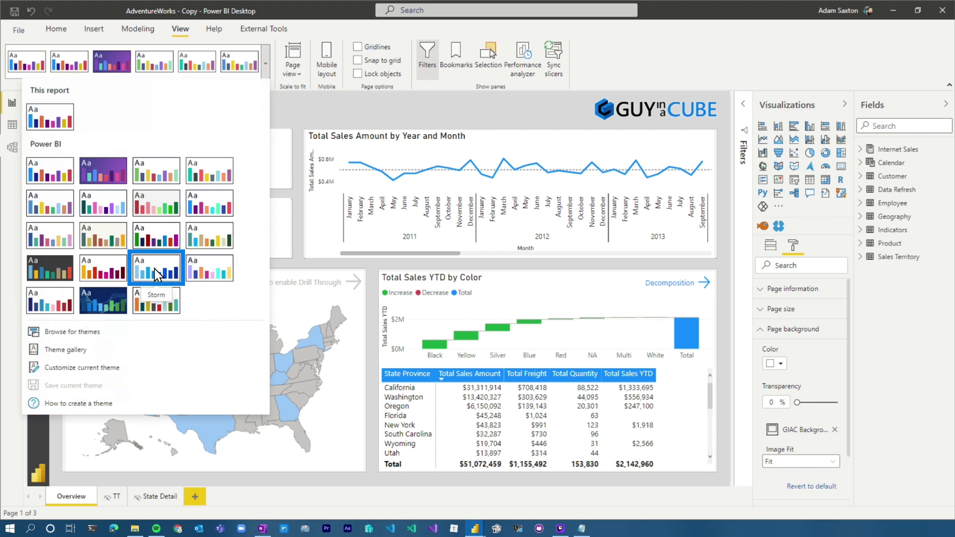
{"action": "left_click", "coordinate": [74, 332]}
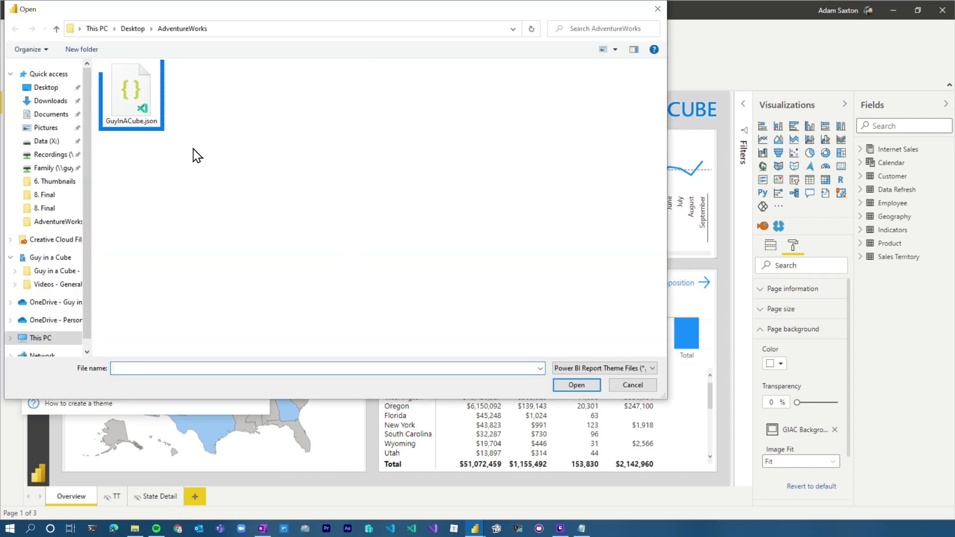
{"action": "left_click", "coordinate": [131, 95]}
{"action": "left_click", "coordinate": [574, 386]}
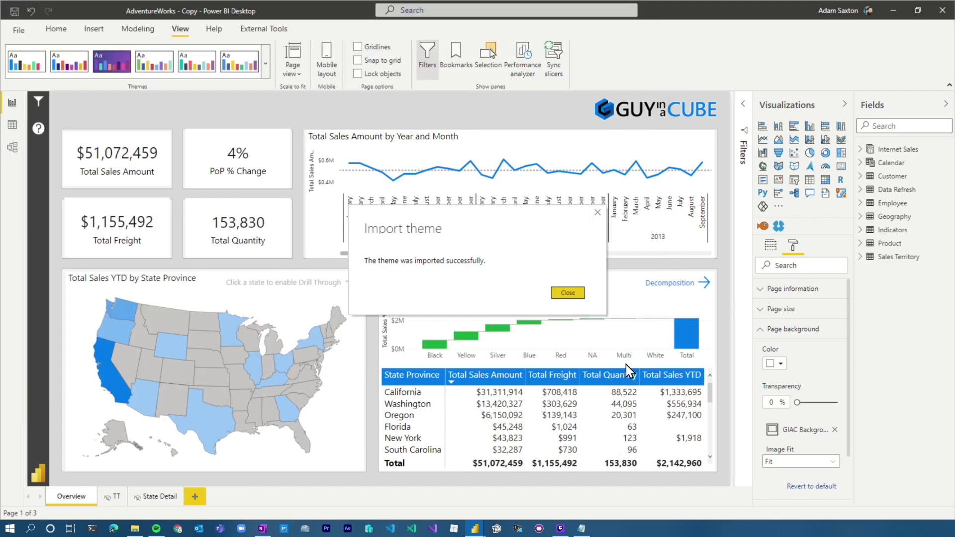
{"action": "left_click", "coordinate": [567, 293]}
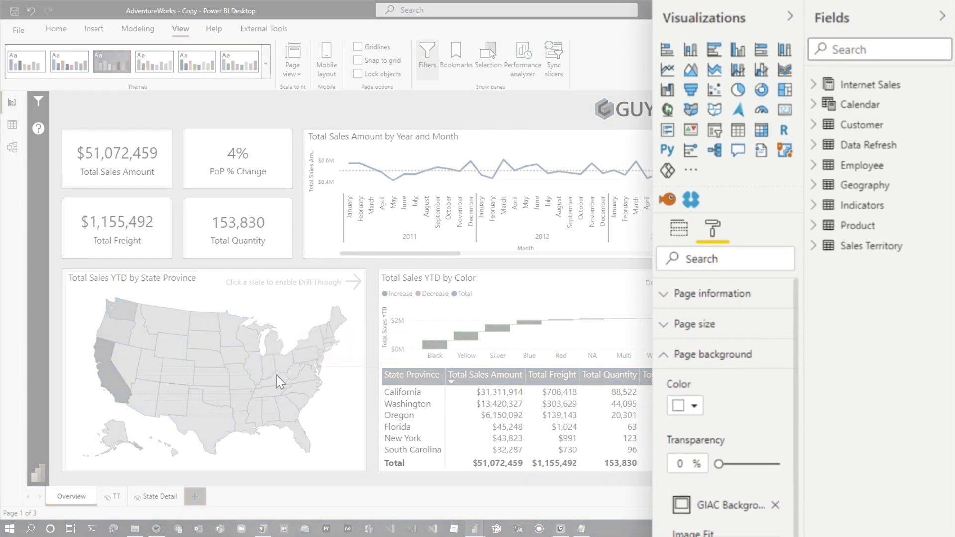
Select the Total Sales Amount by Year and Month line chart
{"action": "left_click", "coordinate": [677, 230]}
{"action": "left_click", "coordinate": [556, 144]}
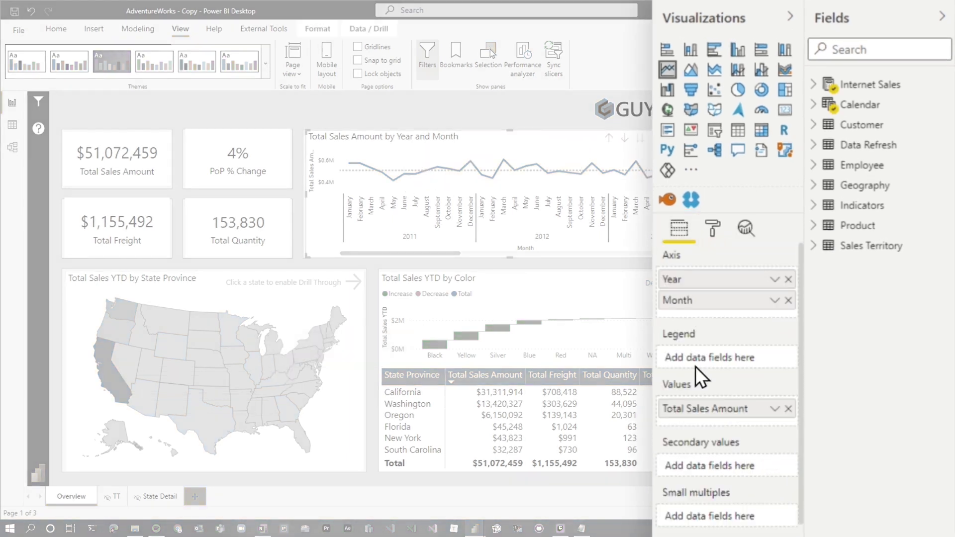
{"action": "scroll", "coordinate": [746, 443], "scroll_direction": "down", "scroll_amount": 3}
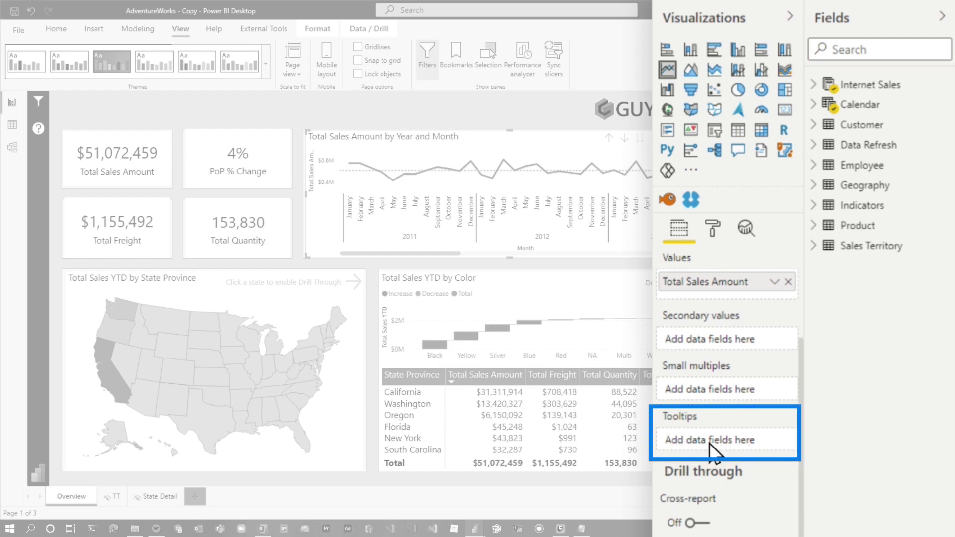
{"action": "scroll", "coordinate": [717, 444], "scroll_direction": "up", "scroll_amount": 3}
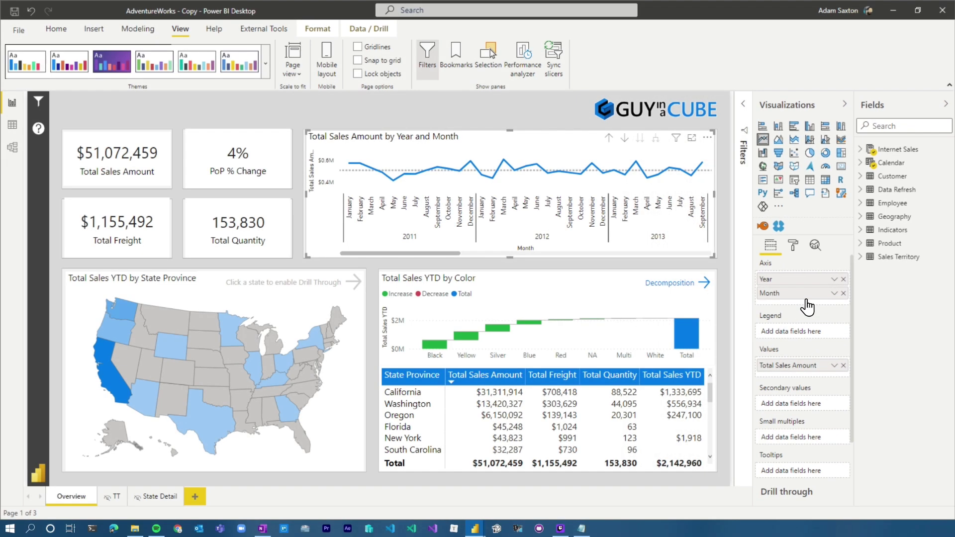
{"action": "mouse_move", "coordinate": [470, 163]}
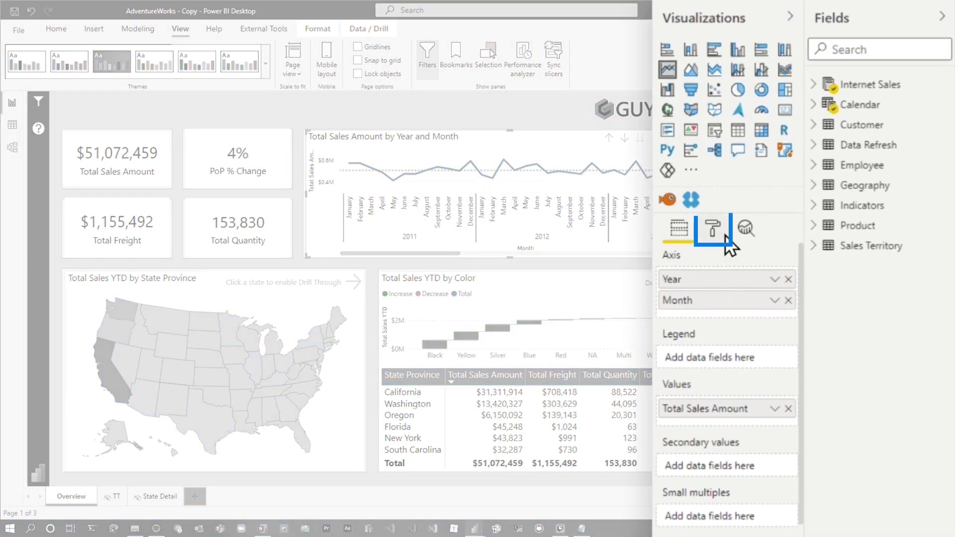
Set the line chart's Tooltip type to Report page, using the TT page
{"action": "left_click", "coordinate": [793, 246]}
{"action": "scroll", "coordinate": [726, 493], "scroll_direction": "down", "scroll_amount": 3}
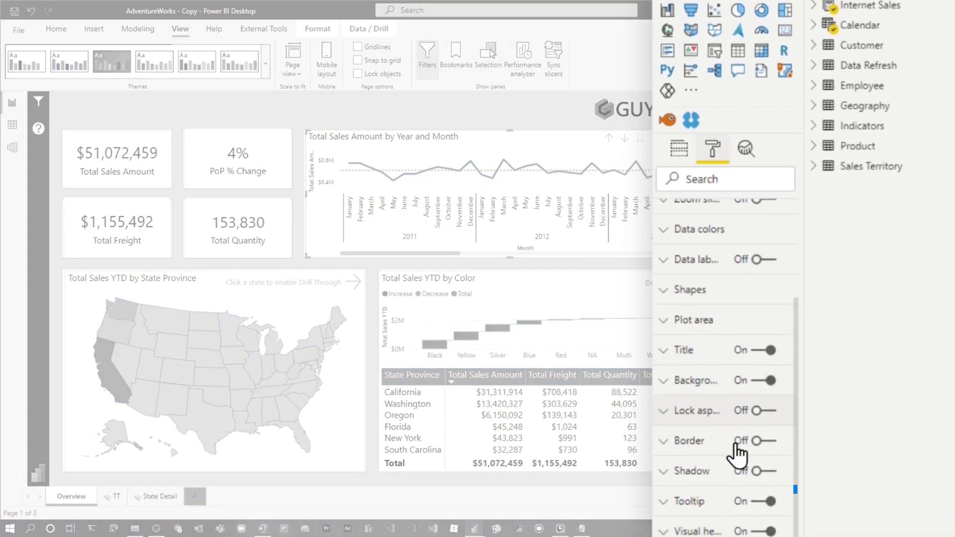
{"action": "left_click", "coordinate": [701, 502]}
{"action": "left_click", "coordinate": [741, 300]}
{"action": "left_click", "coordinate": [704, 334]}
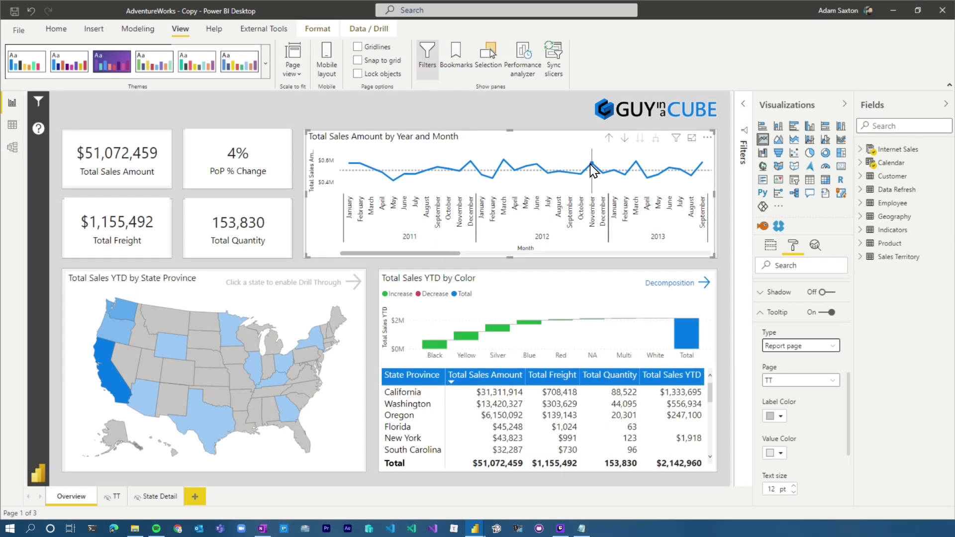
{"action": "mouse_move", "coordinate": [594, 170]}
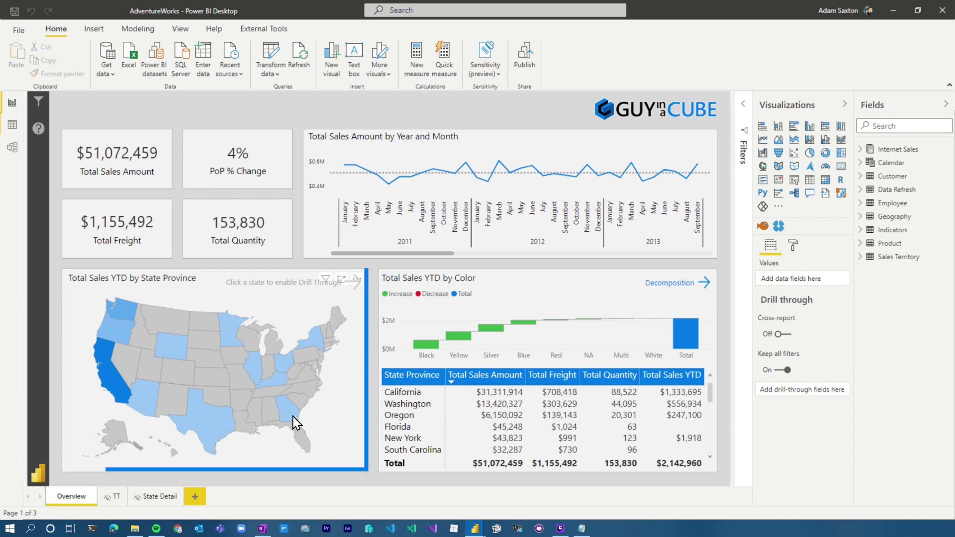
Filter the page to Texas on the map, then clear the Texas filter
{"action": "mouse_move", "coordinate": [205, 424]}
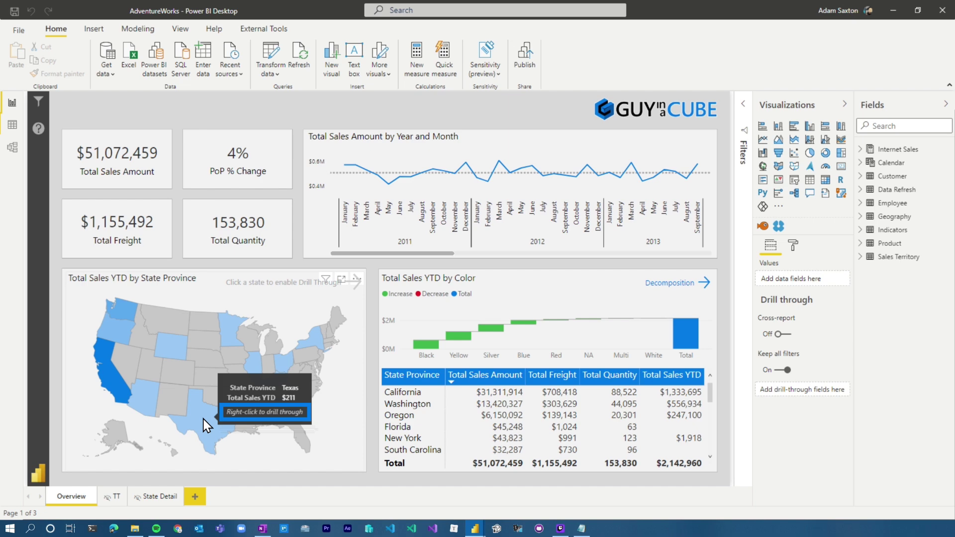
{"action": "left_click", "coordinate": [203, 421]}
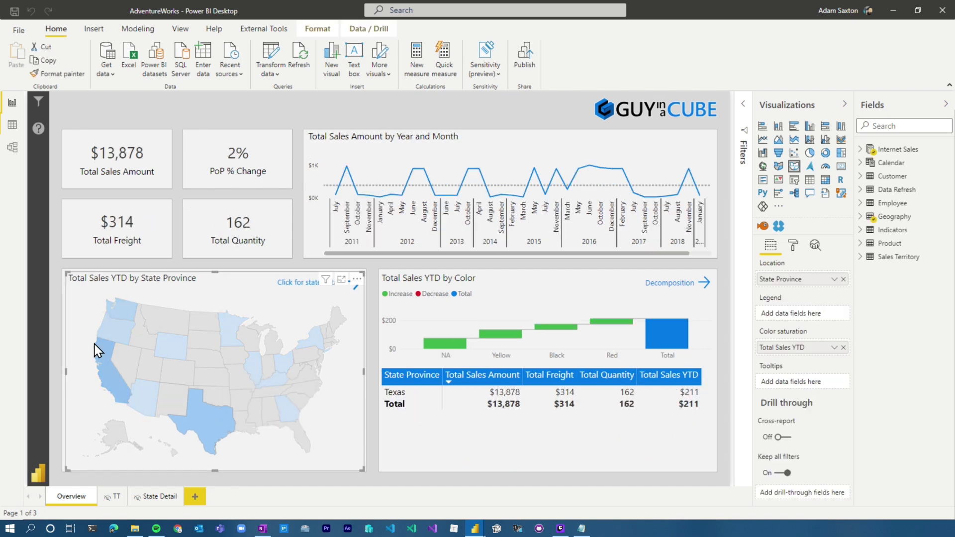
{"action": "left_click", "coordinate": [212, 419]}
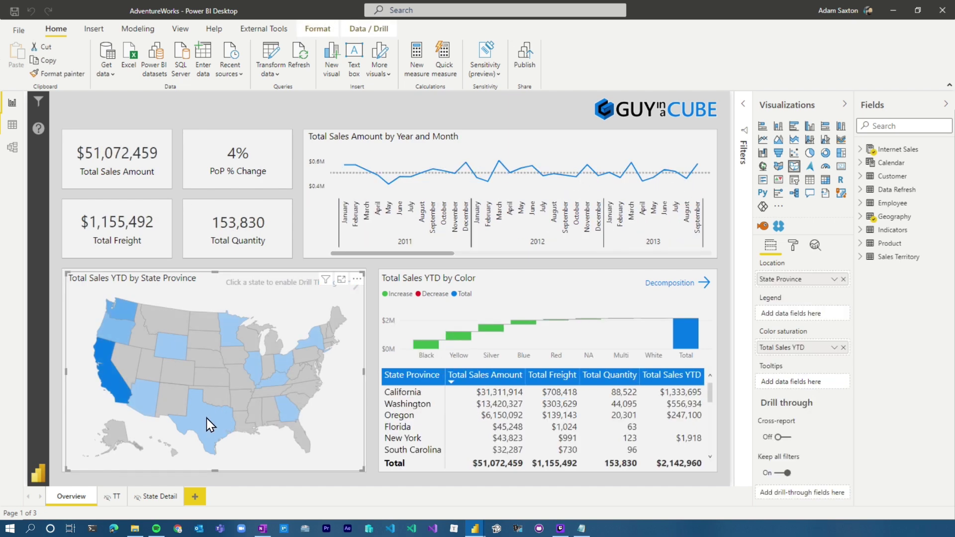
Drill through Texas to State Detail, then return to Overview with the back-arrow button
{"action": "right_click", "coordinate": [207, 418]}
{"action": "mouse_move", "coordinate": [263, 466]}
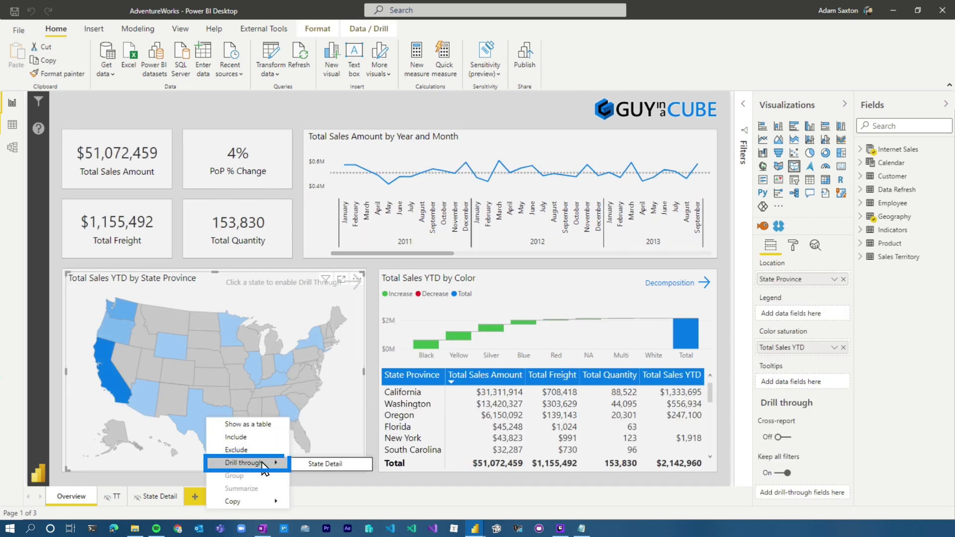
{"action": "left_click", "coordinate": [341, 464]}
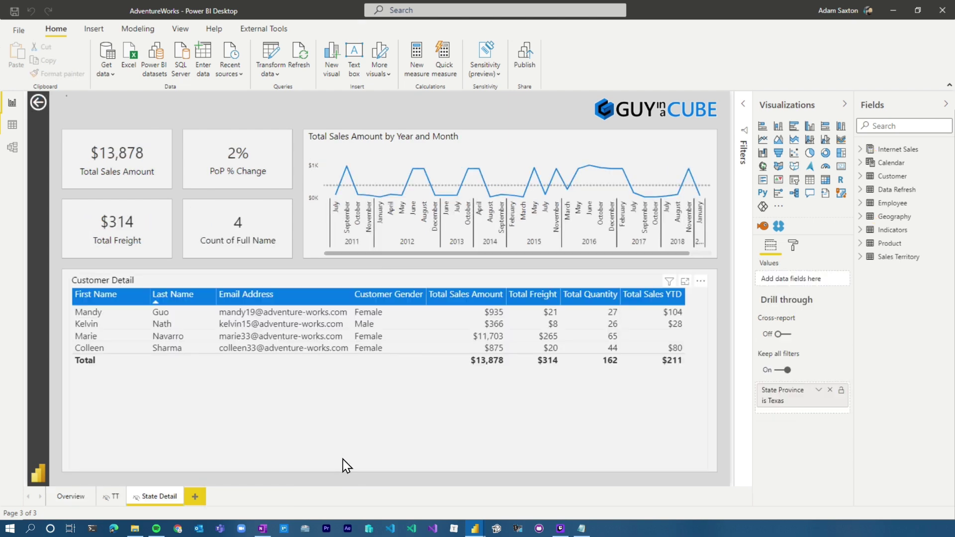
{"action": "mouse_move", "coordinate": [264, 130]}
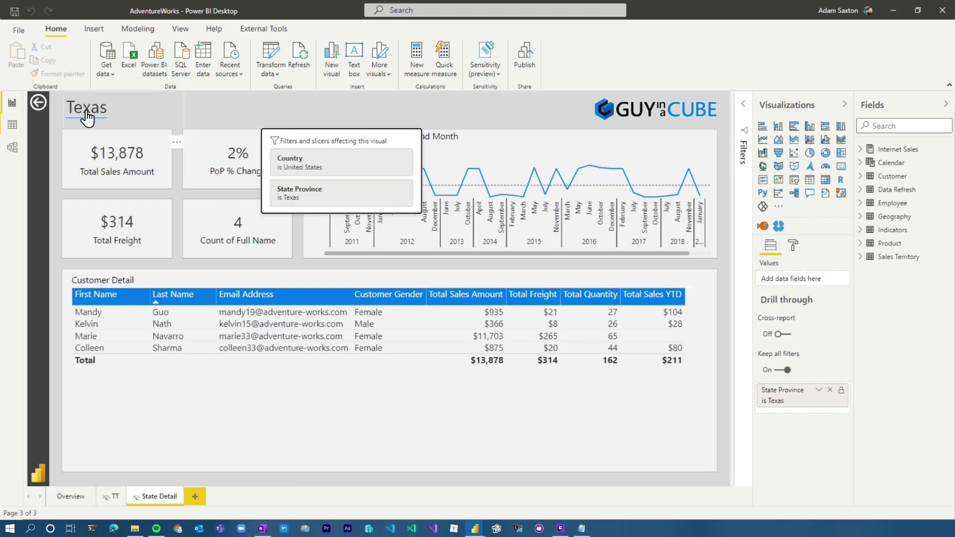
{"action": "left_click", "coordinate": [39, 103]}
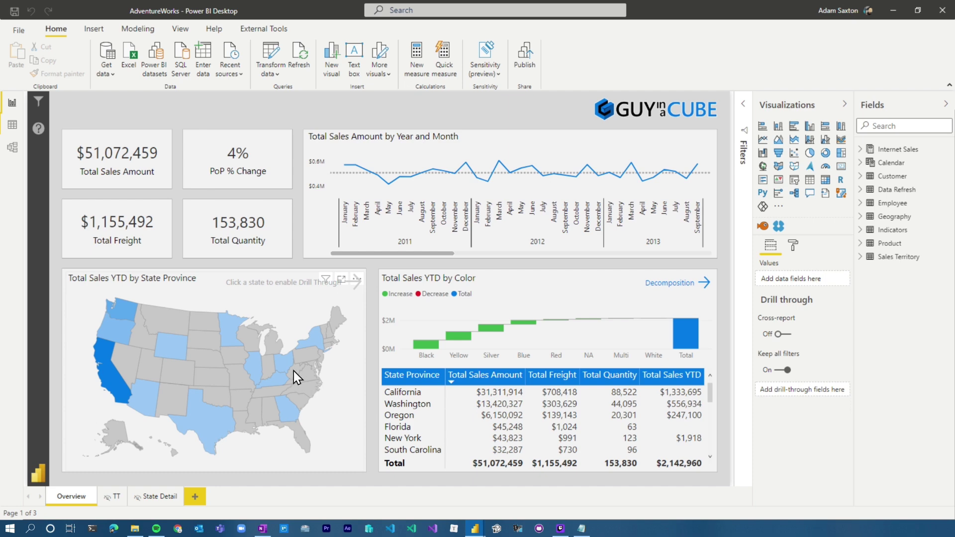
Filter to Texas on the map, deselect it, and drill through with 'Click for state detail'
{"action": "mouse_move", "coordinate": [294, 371]}
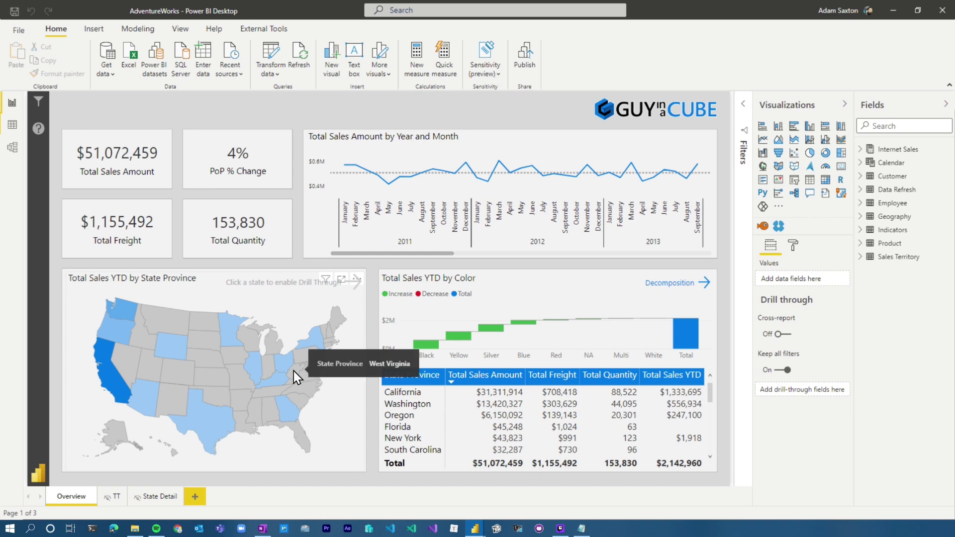
{"action": "left_click", "coordinate": [207, 426]}
{"action": "left_click", "coordinate": [376, 346]}
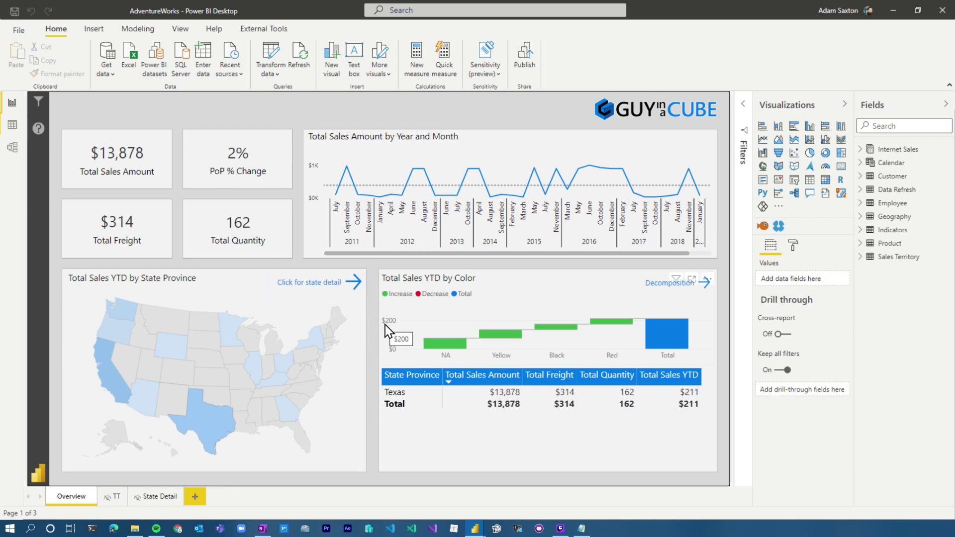
{"action": "left_click", "coordinate": [309, 281], "text": "ctrl"}
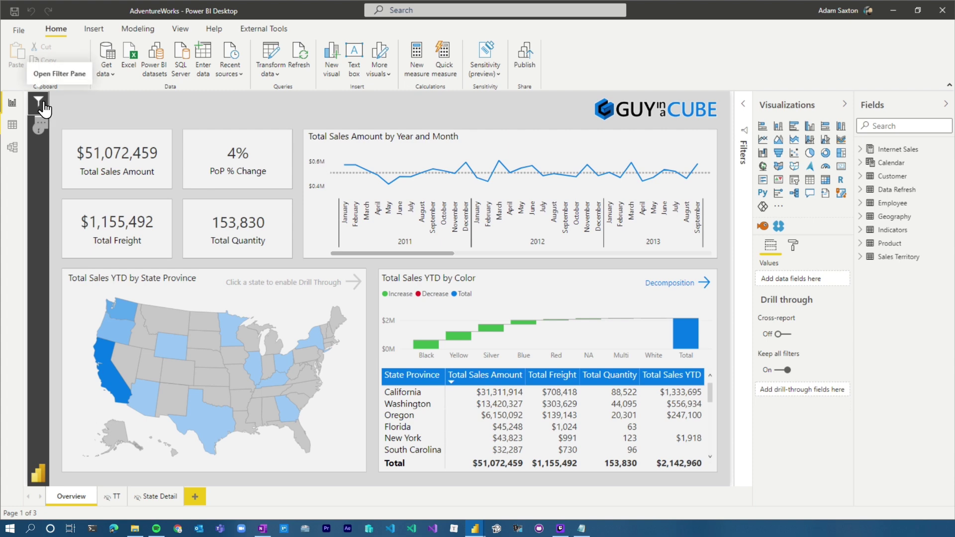
{"action": "left_click", "coordinate": [44, 103]}
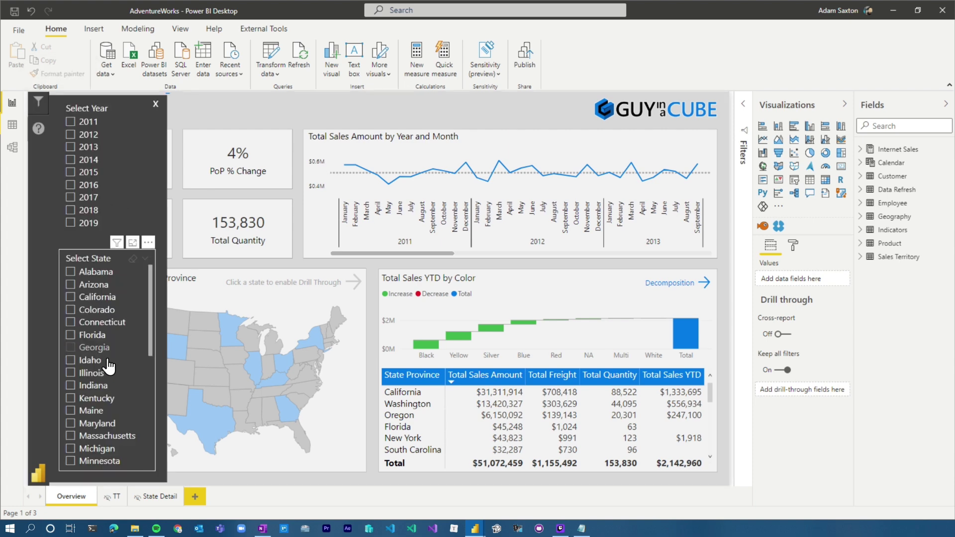
{"action": "left_click", "coordinate": [88, 173]}
{"action": "left_click", "coordinate": [90, 298]}
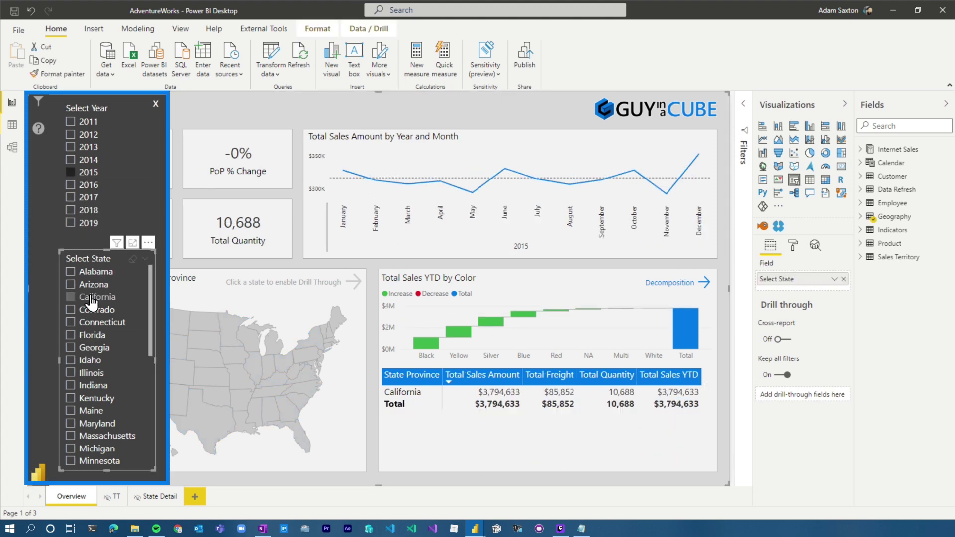
{"action": "left_click", "coordinate": [91, 300]}
{"action": "left_click", "coordinate": [88, 172]}
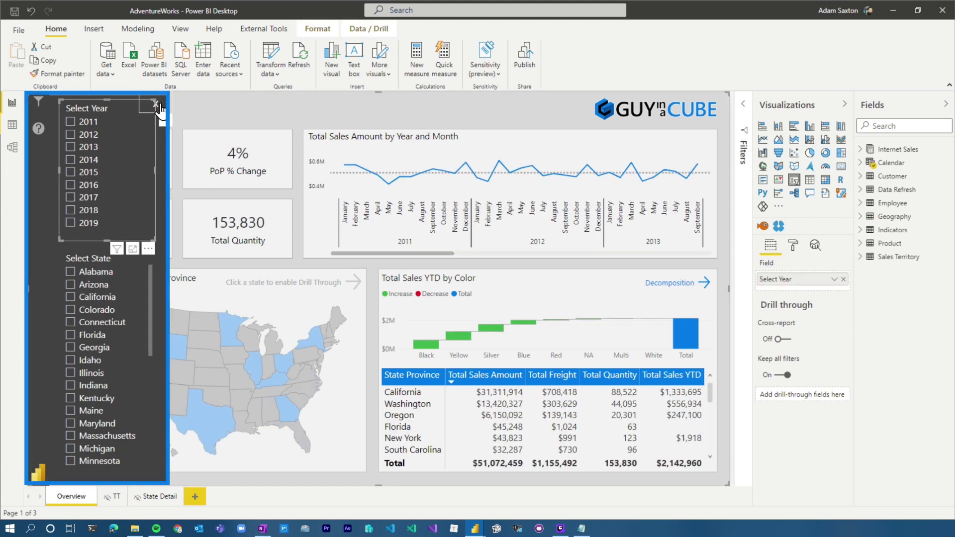
{"action": "left_click", "coordinate": [155, 103]}
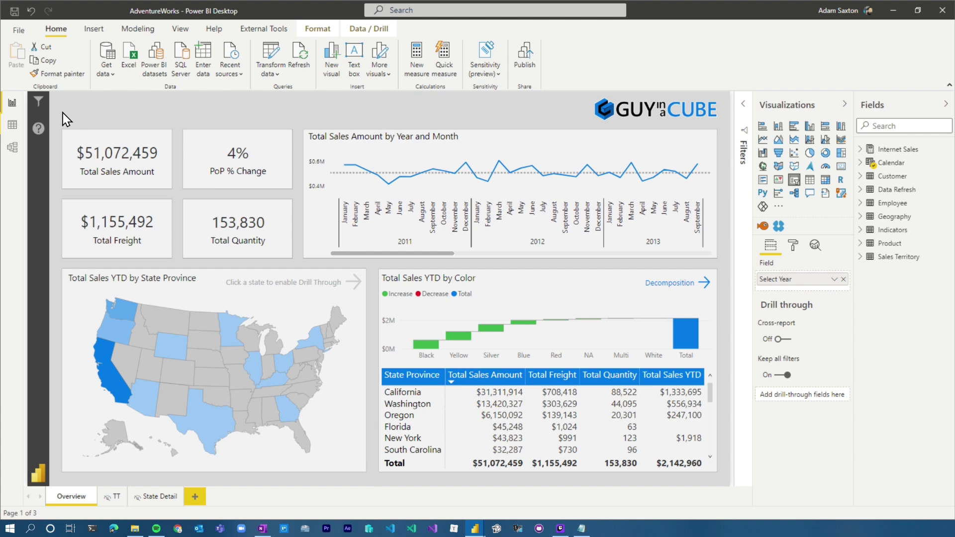
{"action": "left_click", "coordinate": [39, 102]}
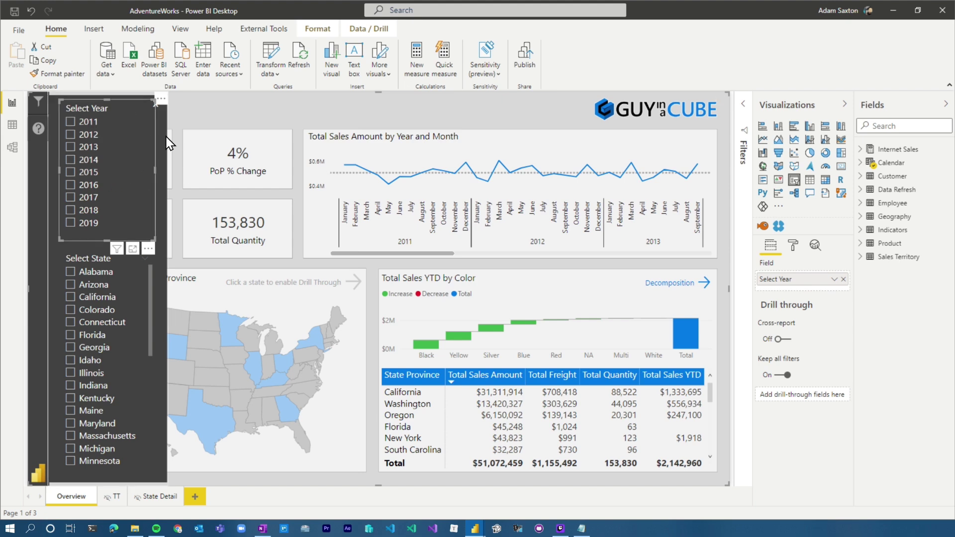
{"action": "left_click", "coordinate": [156, 104]}
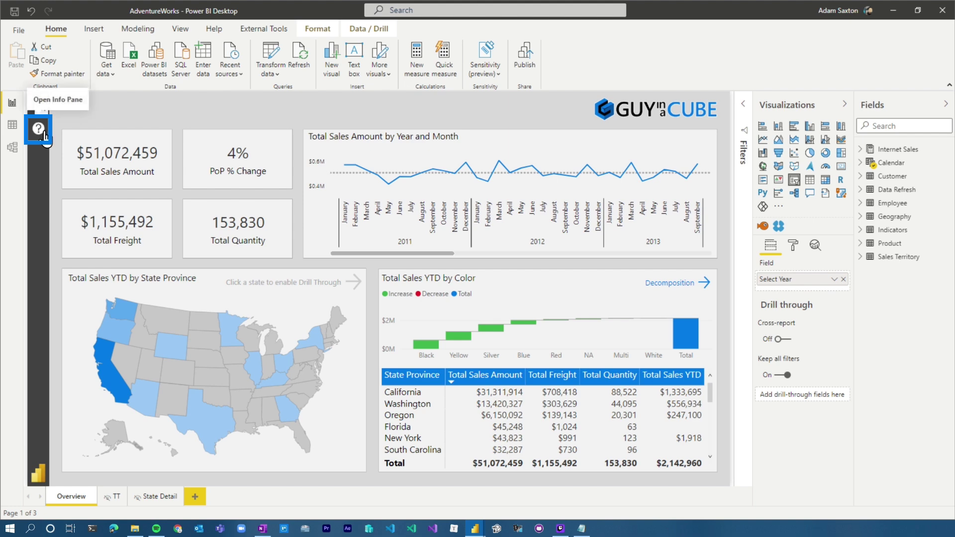
Show the ? info overlay, dismiss it, then bring it back up
{"action": "left_click", "coordinate": [38, 129]}
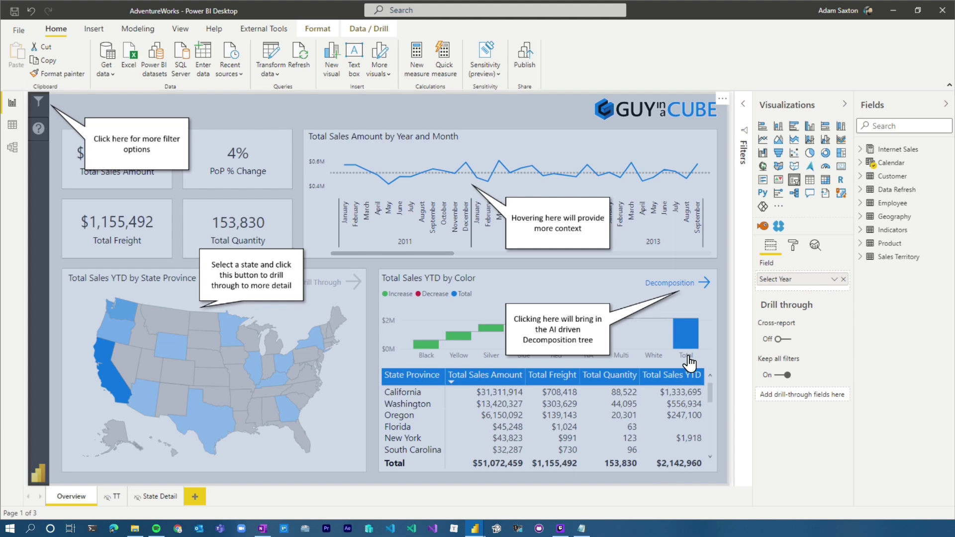
{"action": "left_click", "coordinate": [396, 224]}
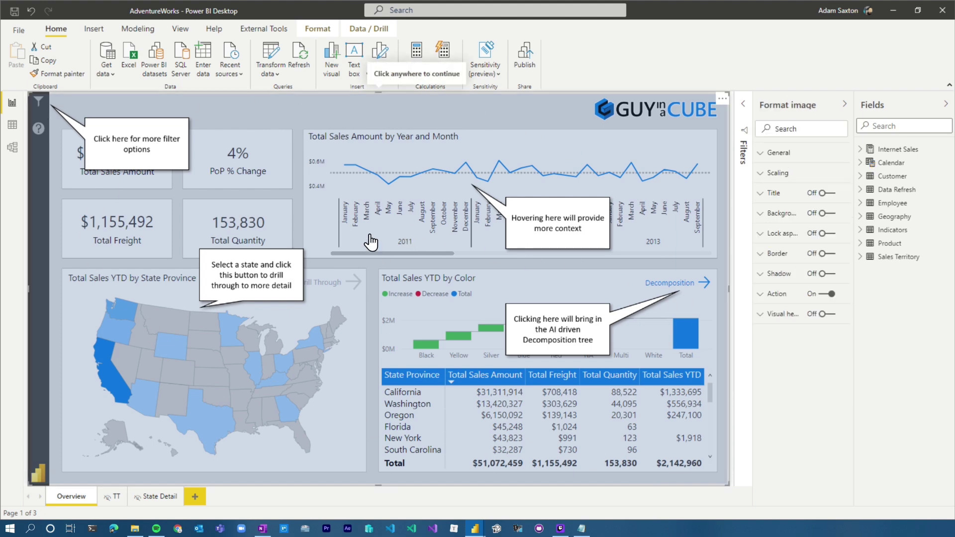
{"action": "left_click", "coordinate": [370, 242]}
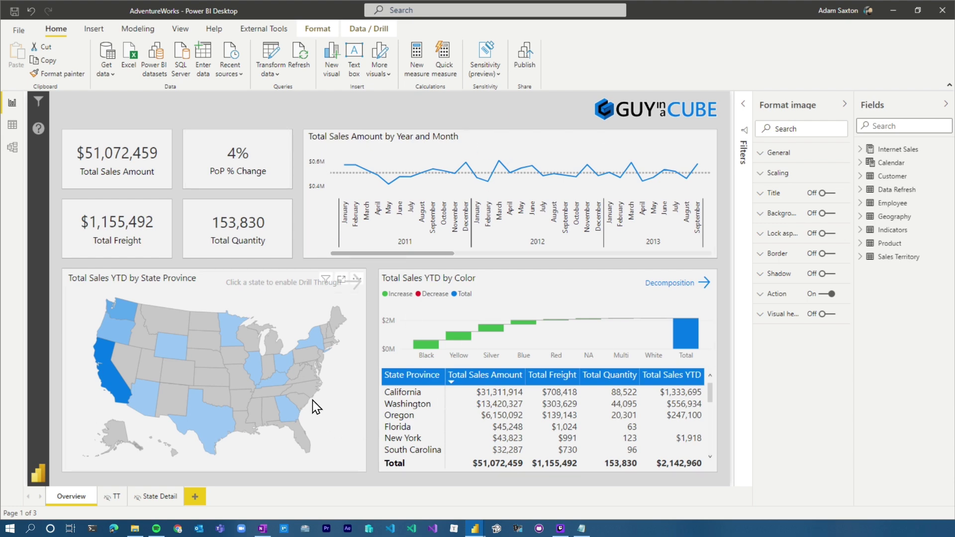
{"action": "left_click", "coordinate": [39, 128]}
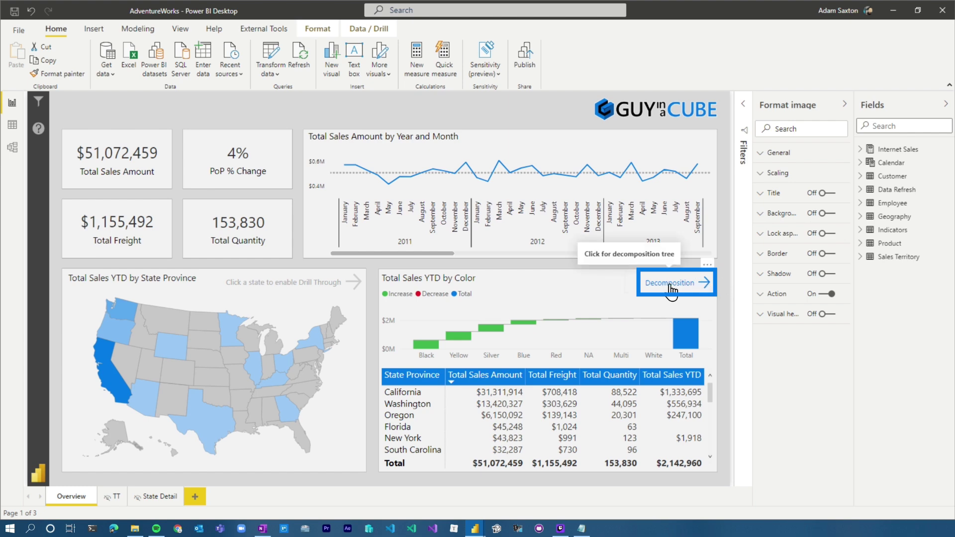
Switch to the decomposition tree, collapse the filters pane, test Return, then switch back
{"action": "left_click", "coordinate": [672, 290], "text": "ctrl"}
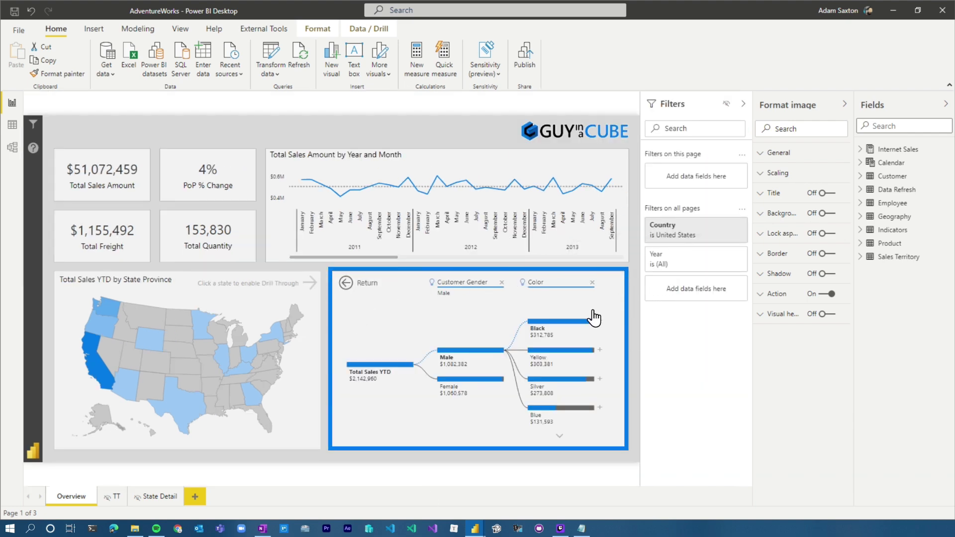
{"action": "left_click", "coordinate": [744, 103]}
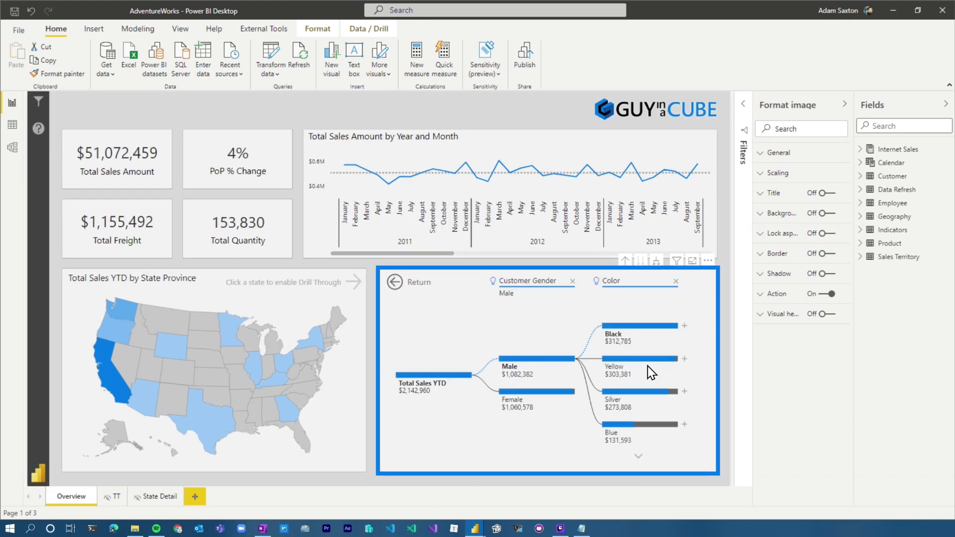
{"action": "left_click", "coordinate": [396, 286]}
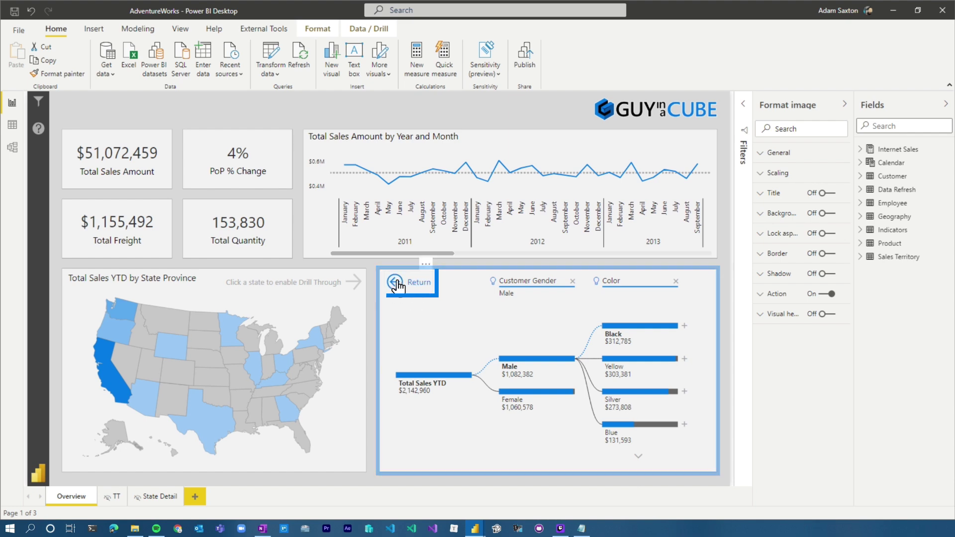
{"action": "left_click", "coordinate": [398, 287], "text": "ctrl"}
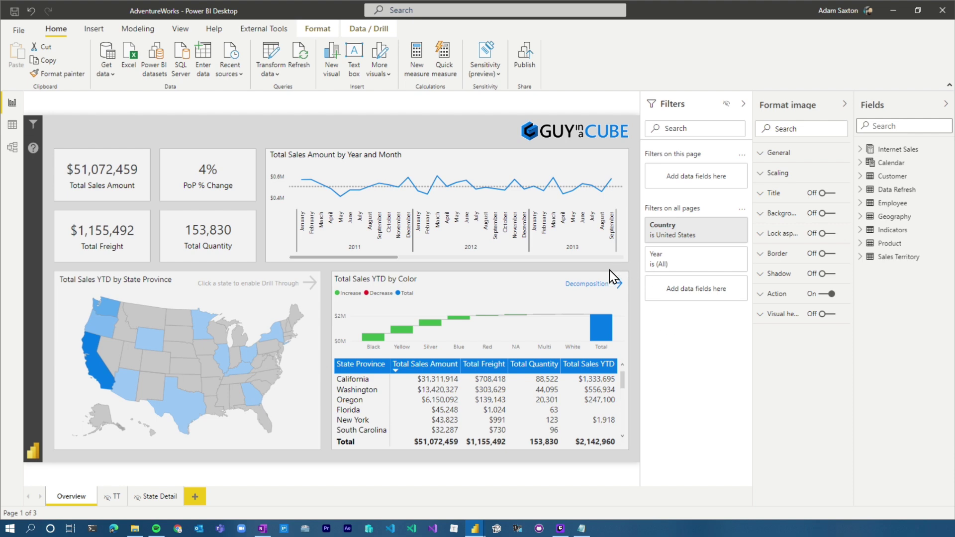
{"action": "left_click", "coordinate": [587, 288], "text": "ctrl"}
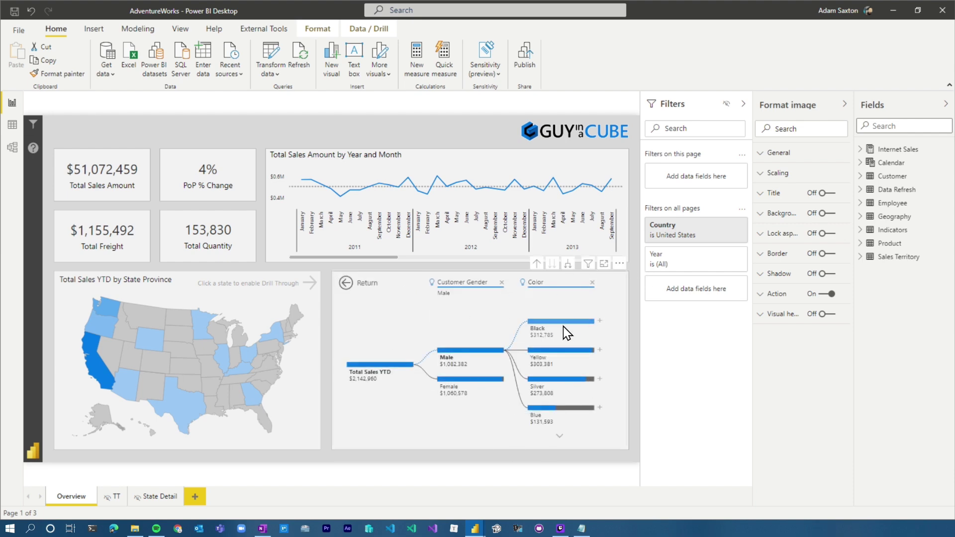